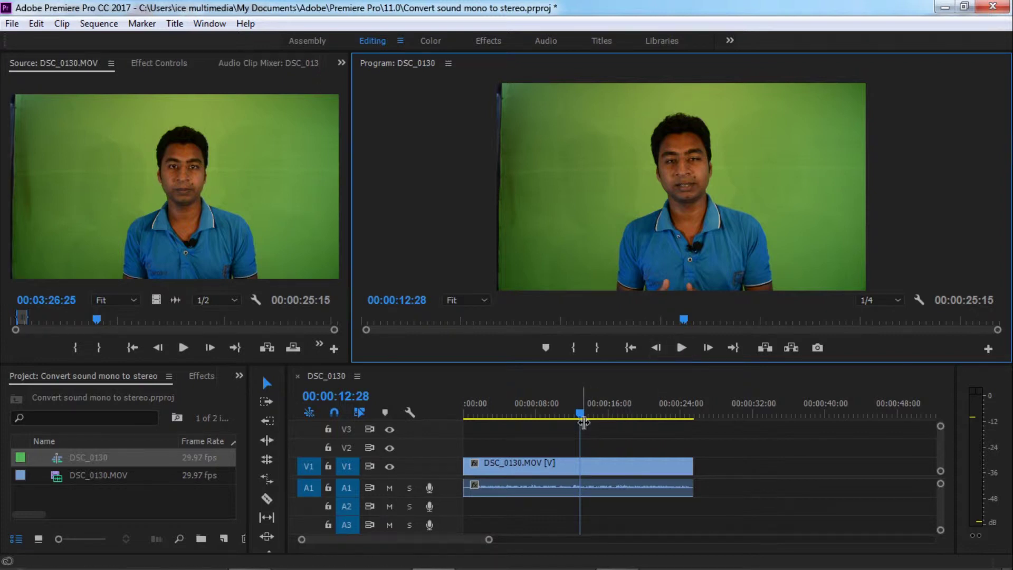
Move the playhead back to 00:00:00:00 at the start of the DSC_0130 sequence
left_click_drag(580, 410, 464, 403)
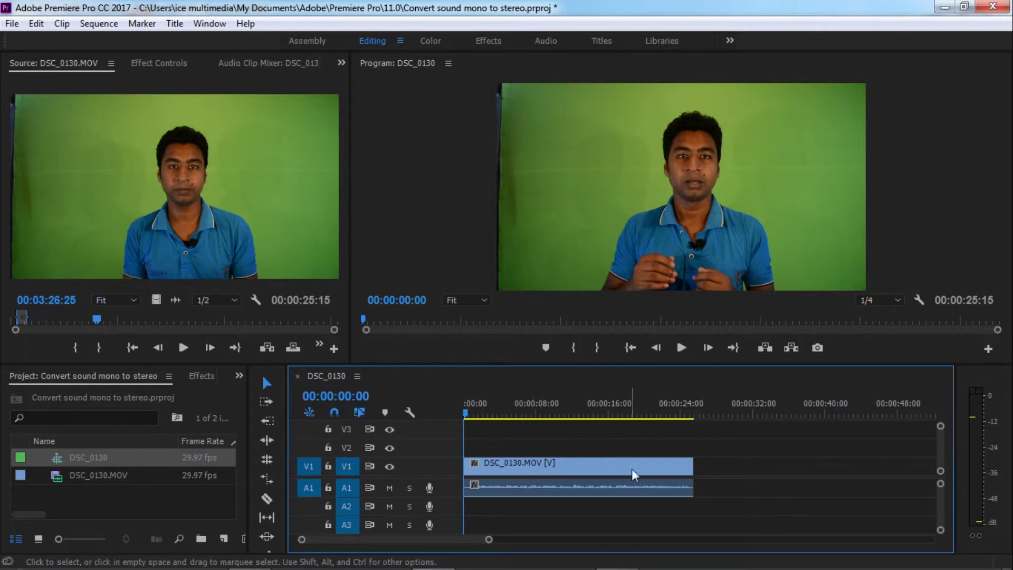
Select the DSC_0130 clip and put the cursor in the Effects panel search field
left_click(556, 465)
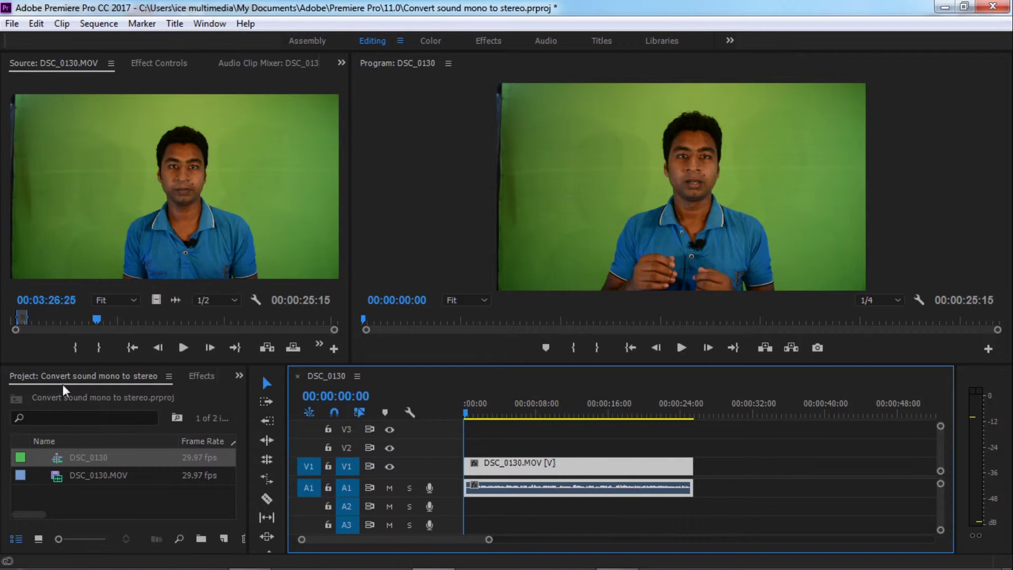
left_click(199, 375)
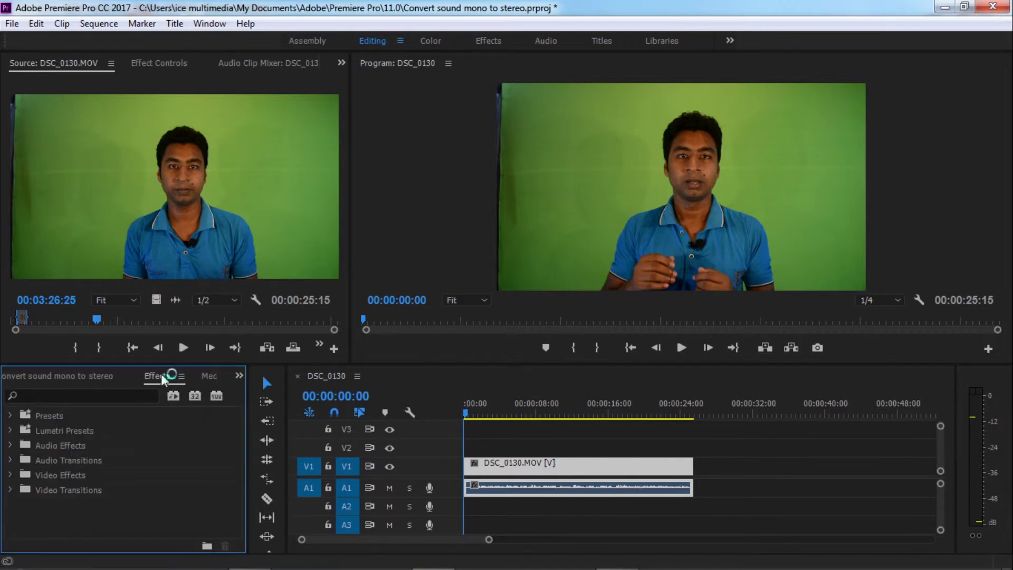
left_click(56, 395)
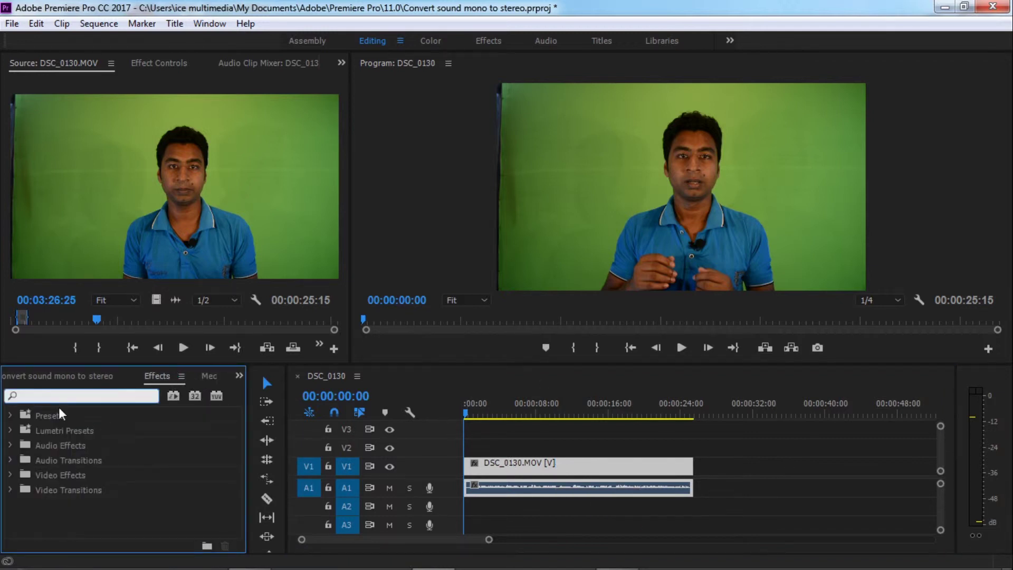
type("fi")
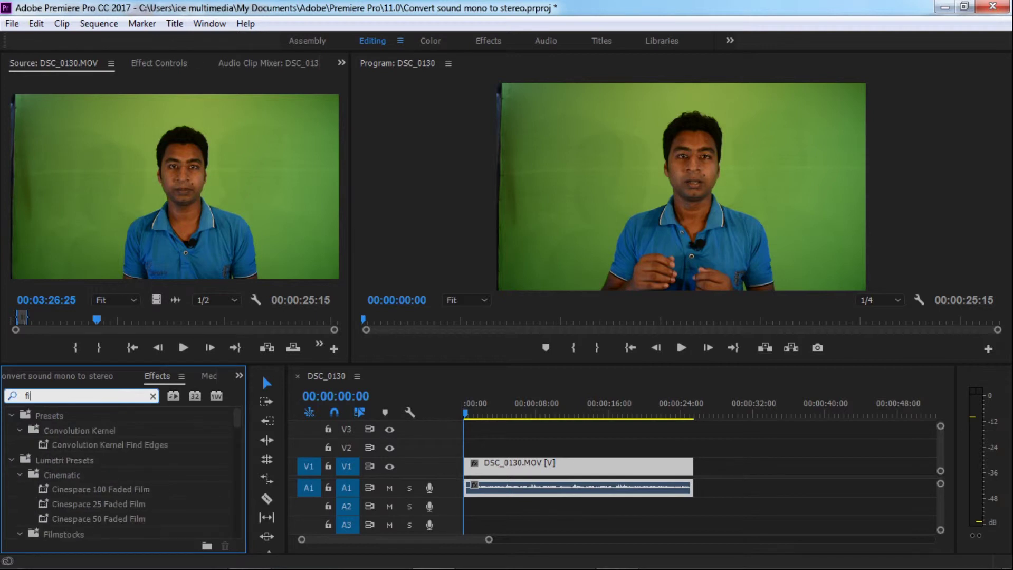
type("ll")
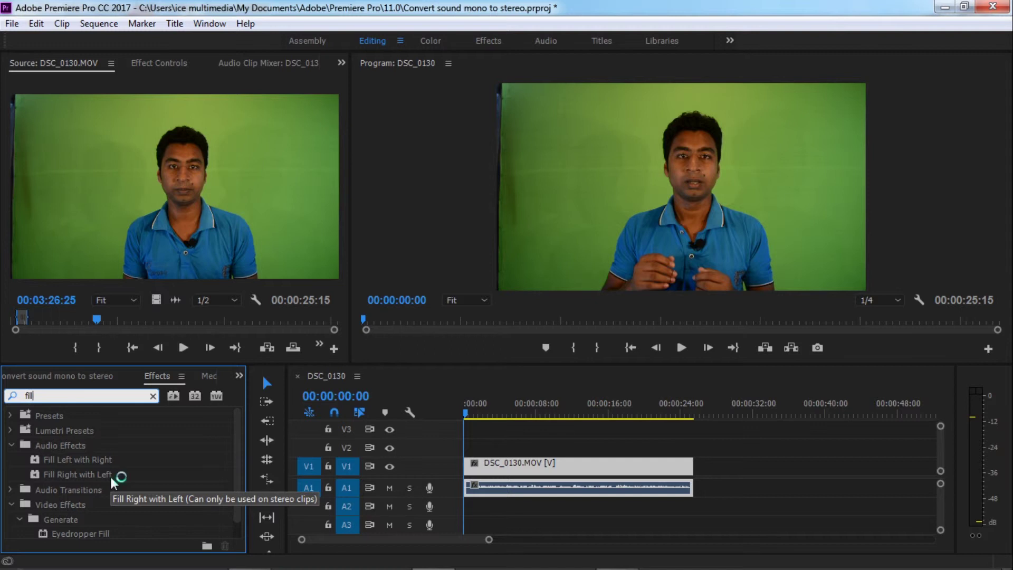
Select Fill Right with Left from the 'fill' results and drag it toward the A1 clip
left_click(66, 473)
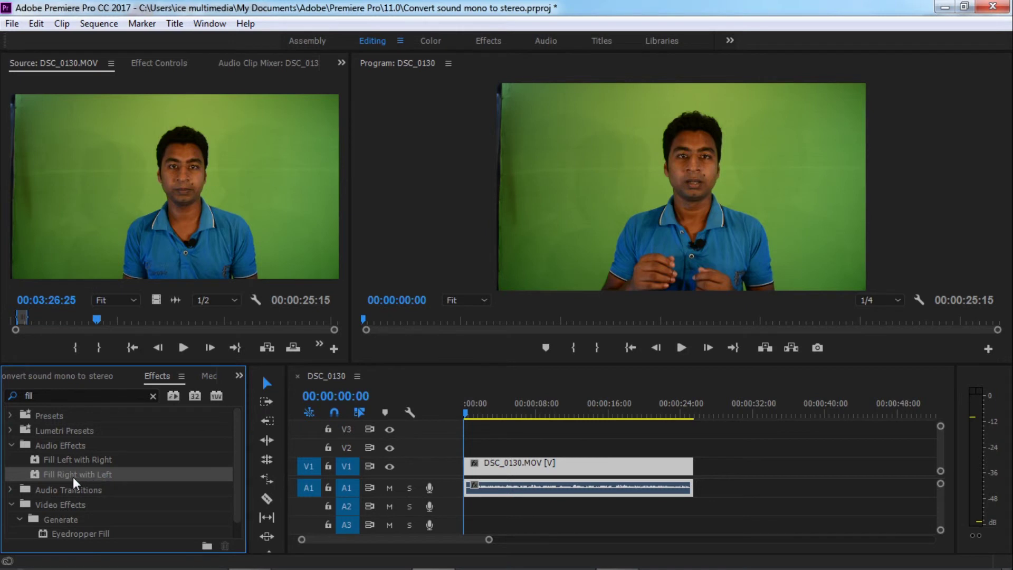
left_click_drag(71, 475, 523, 487)
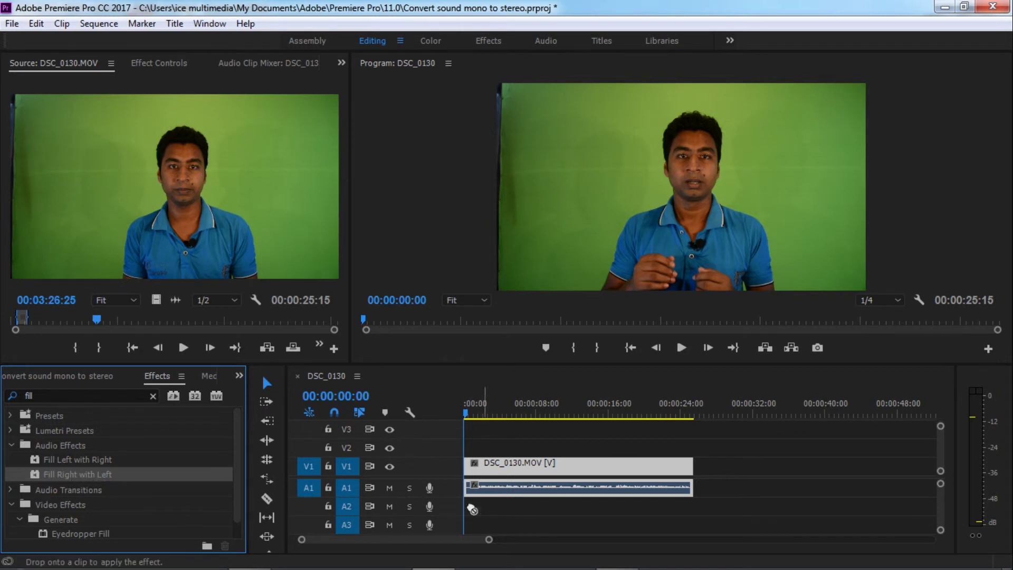
Drop Fill Right with Left onto the A1 audio clip and start playback
left_click_drag(527, 493, 519, 488)
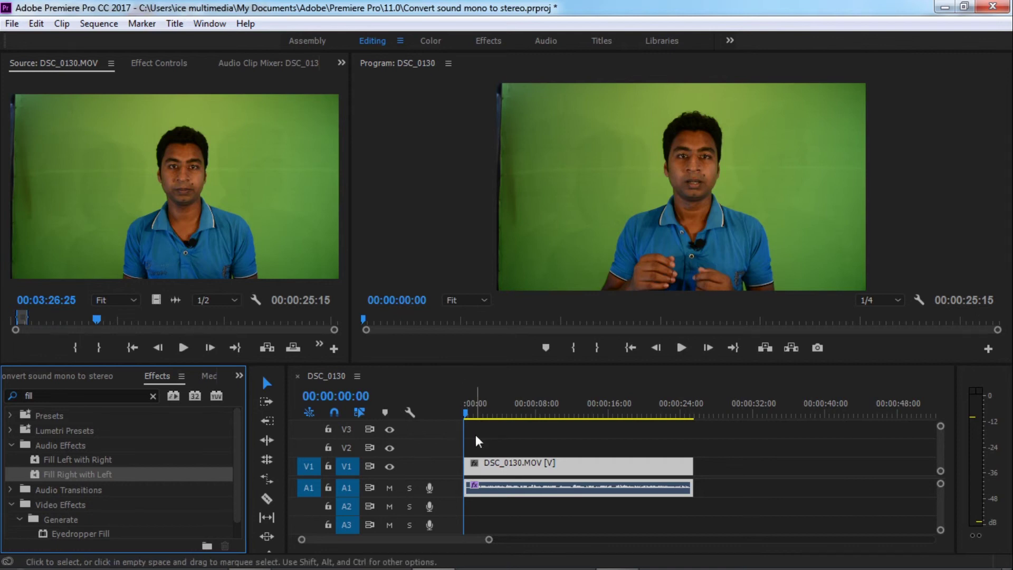
key("space")
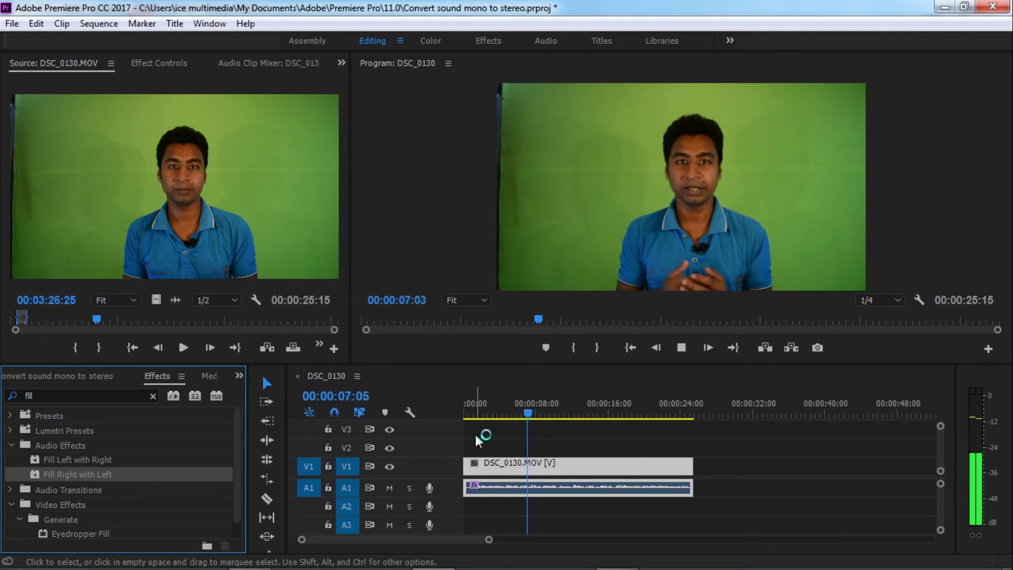
Stop playback about eight and a half seconds into the sequence
key("space")
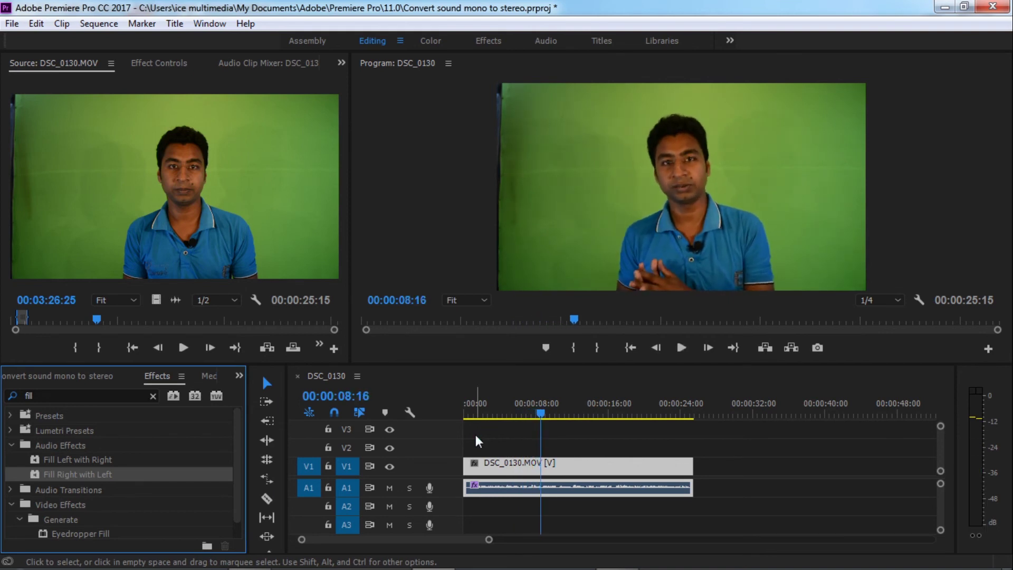